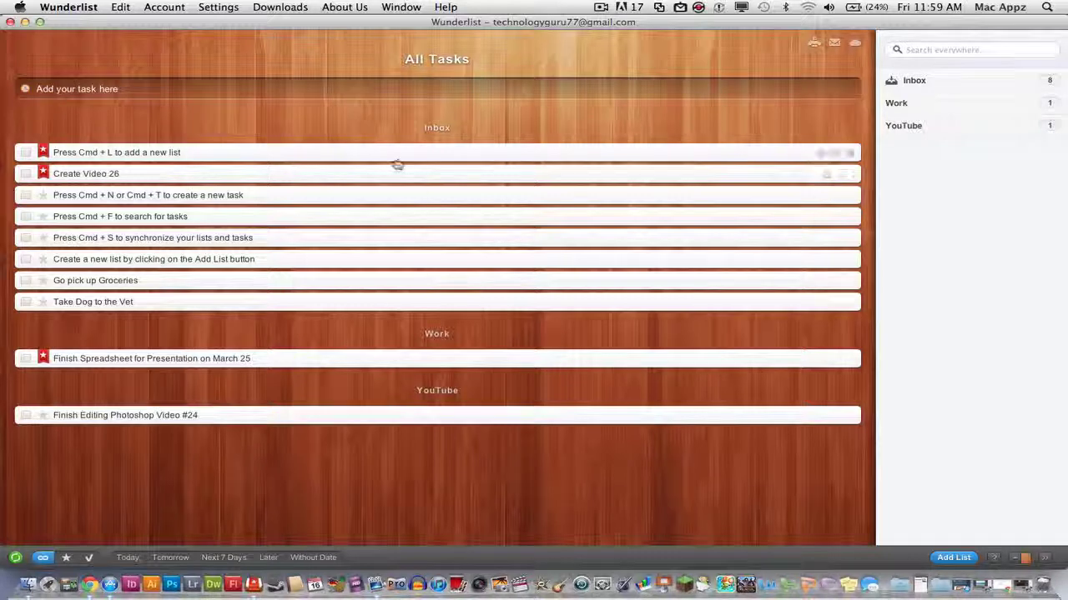
- Add a task named "Pick up Laundry" with the due date 18/03/2012
{"action": "left_click", "coordinate": [196, 89]}
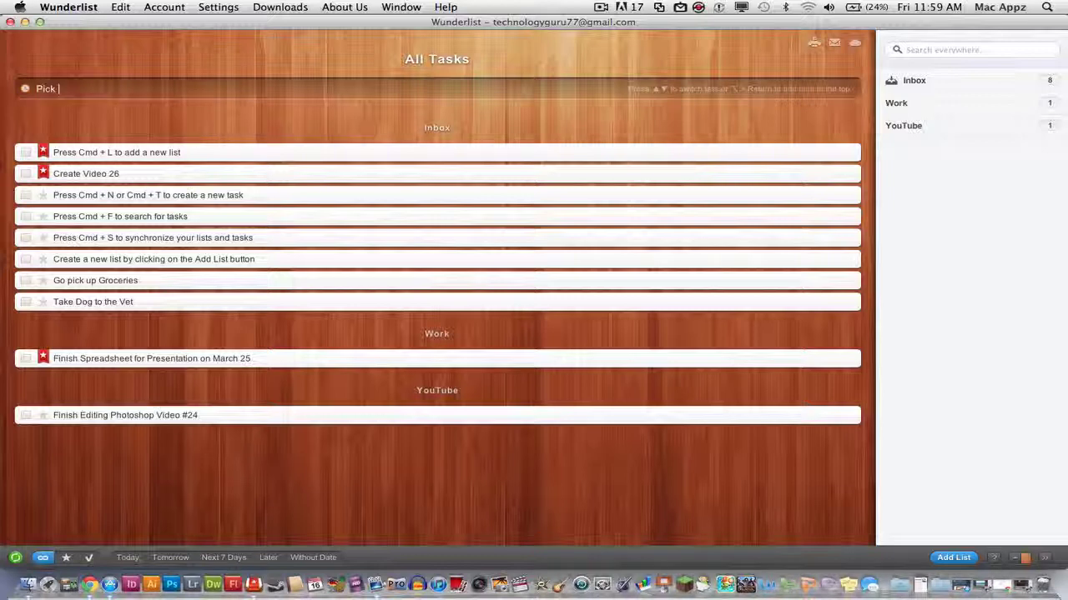
{"action": "type", "text": "Pick up Laundre"}
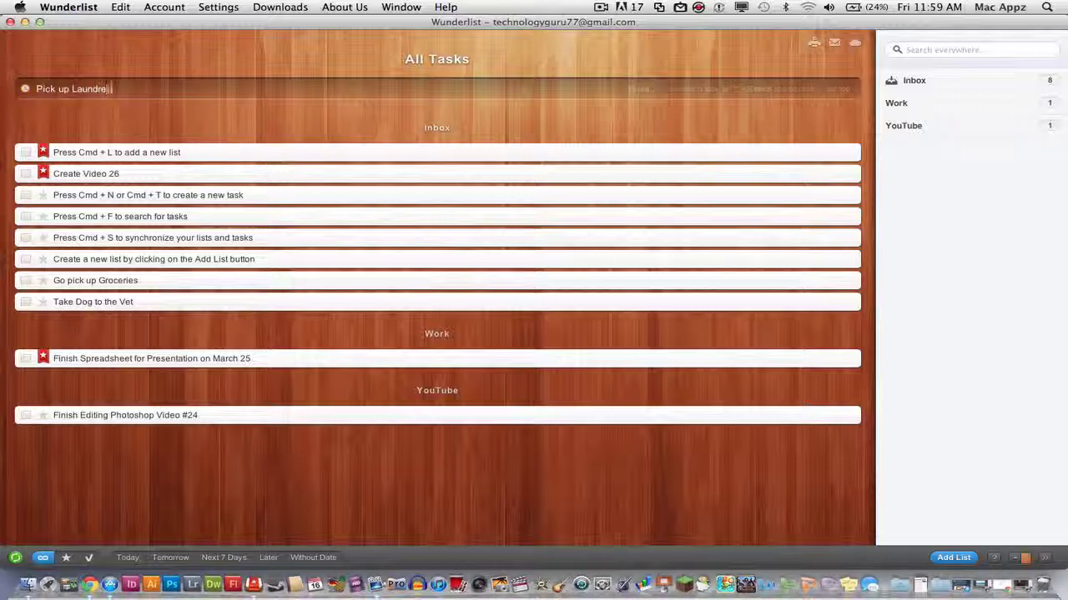
{"action": "key", "text": "BackSpace"}
{"action": "type", "text": "y"}
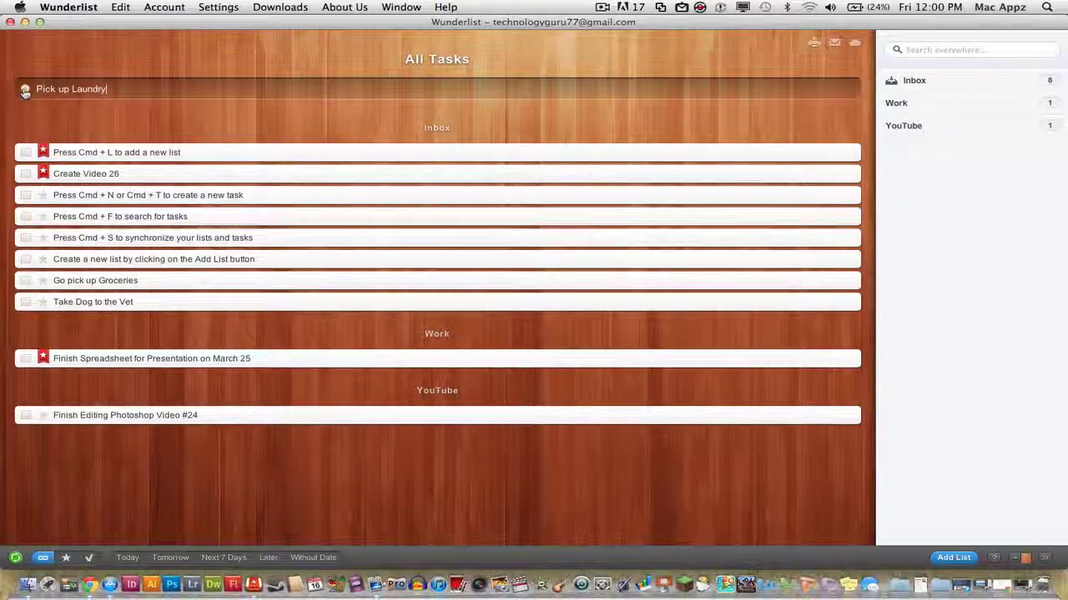
{"action": "left_click", "coordinate": [25, 92]}
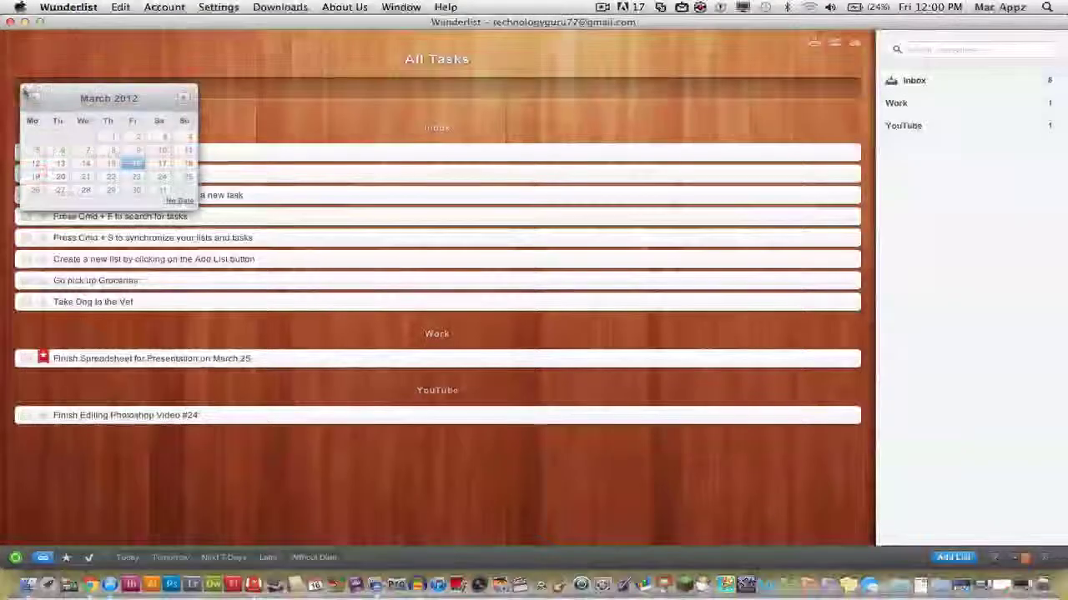
{"action": "left_click", "coordinate": [188, 164]}
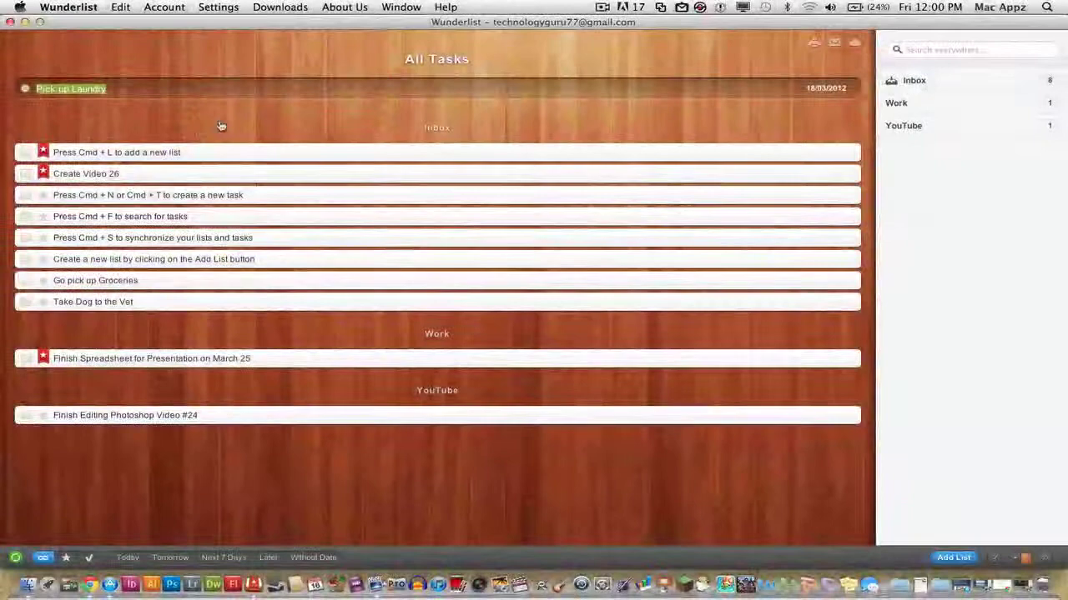
{"action": "key", "text": "Return"}
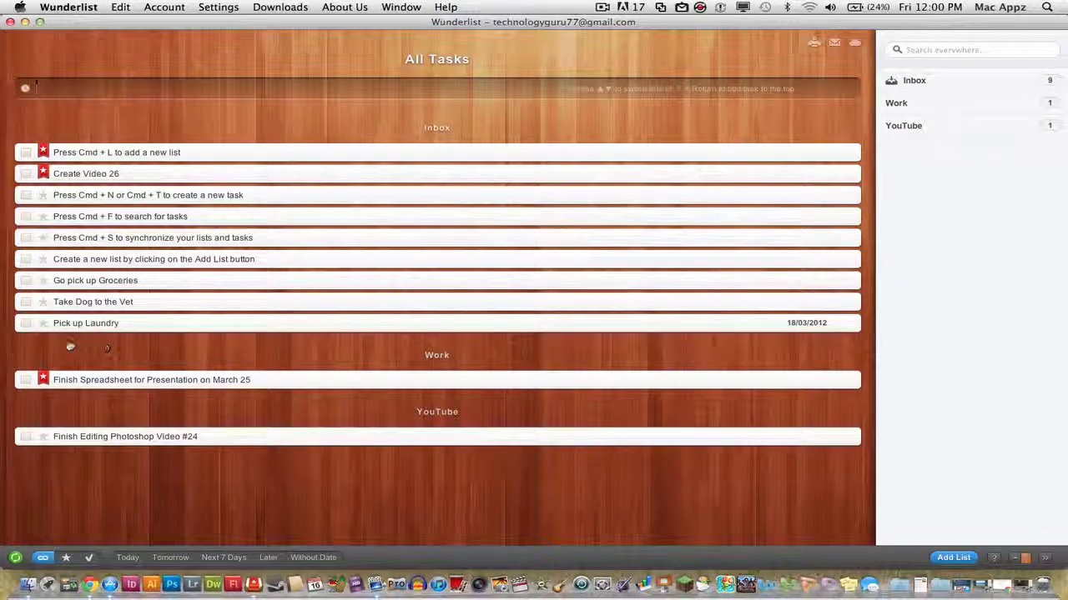
- Star the "Pick up Laundry" task and mark "Press Cmd + L to add a new list" as done
{"action": "left_click", "coordinate": [43, 323]}
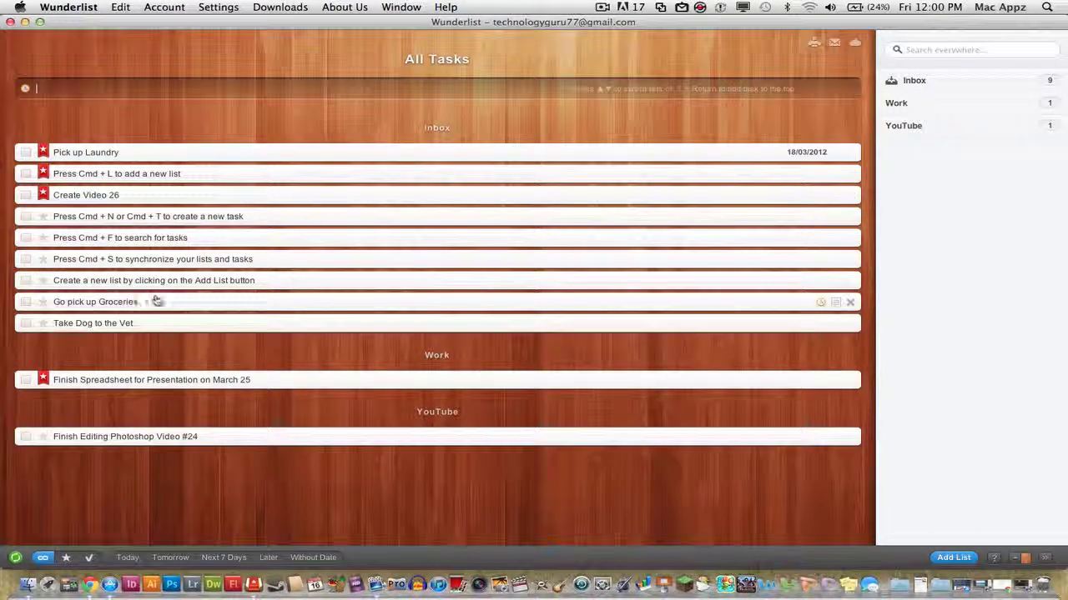
{"action": "left_click", "coordinate": [27, 175]}
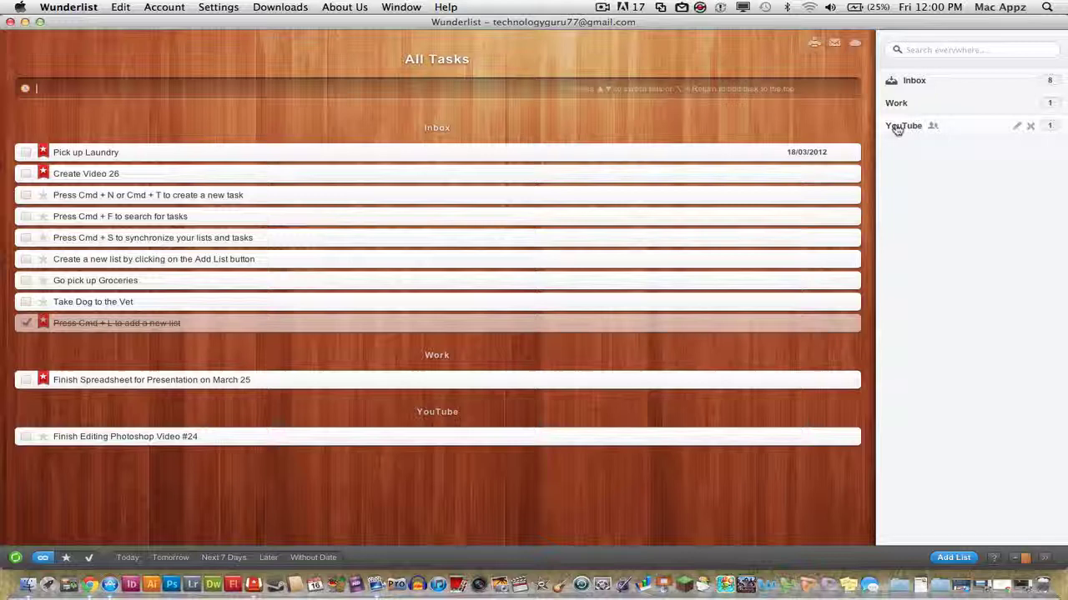
- Create a new list named "School"
{"action": "left_click", "coordinate": [926, 50]}
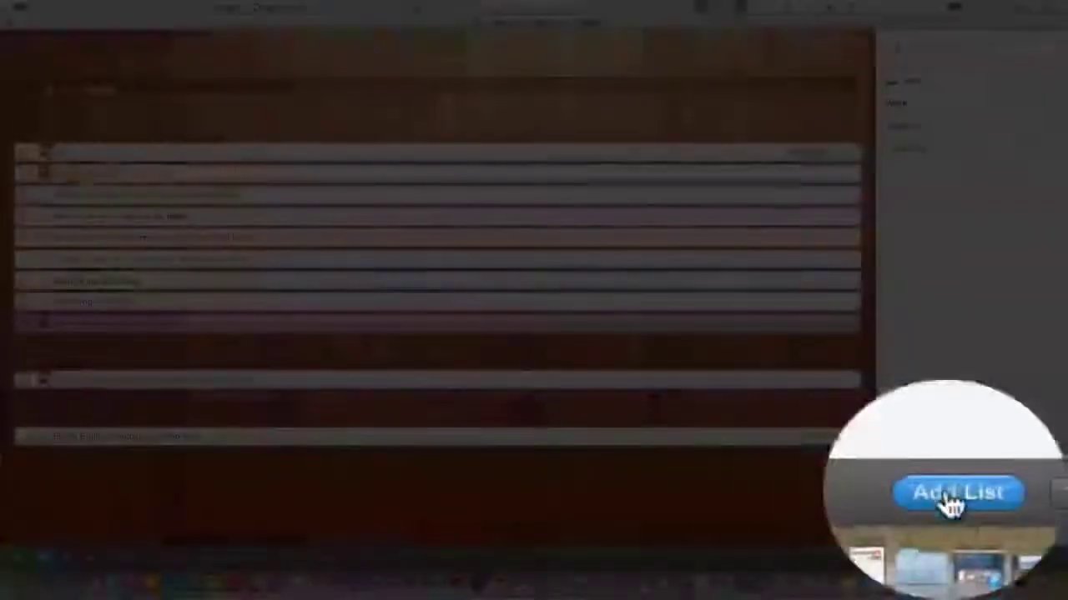
{"action": "left_click", "coordinate": [953, 557]}
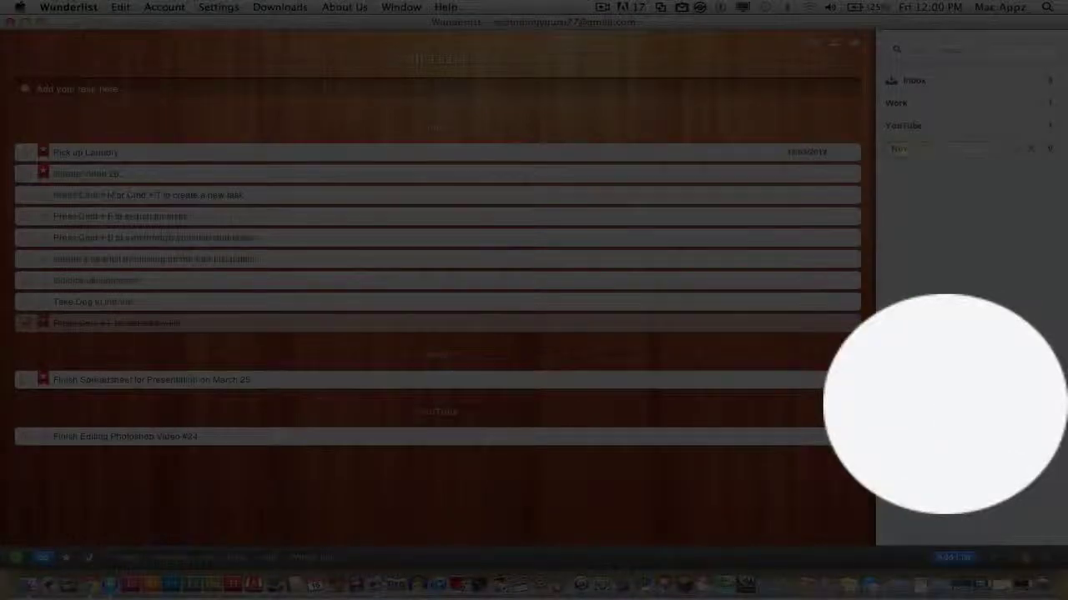
{"action": "type", "text": "School"}
{"action": "key", "text": "Return"}
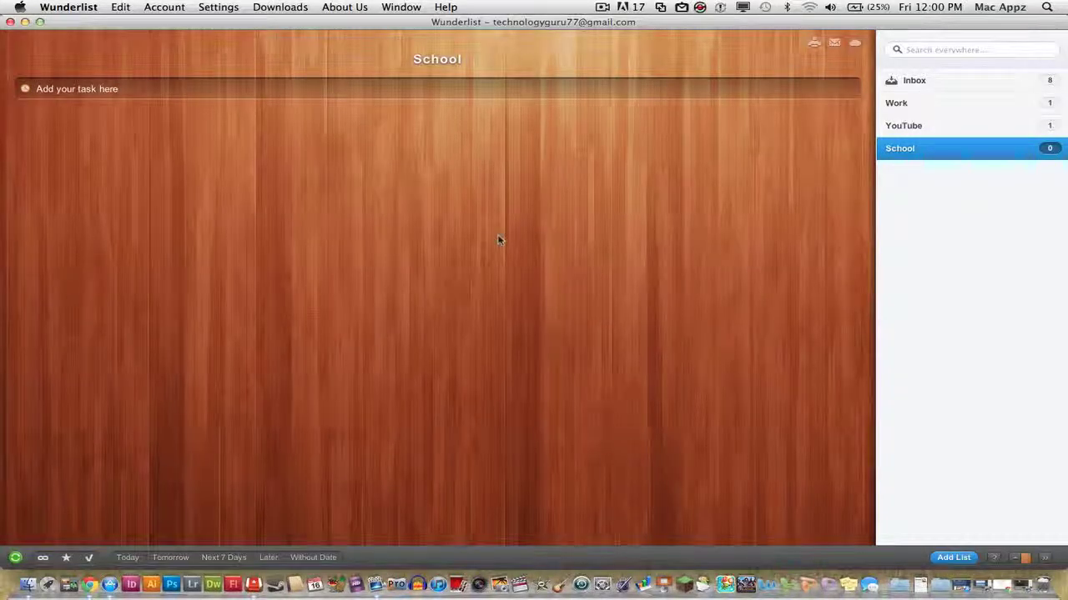
- Publish the Inbox list's tasks through CloudApp sharing and agree to the upload
{"action": "left_click", "coordinate": [911, 83]}
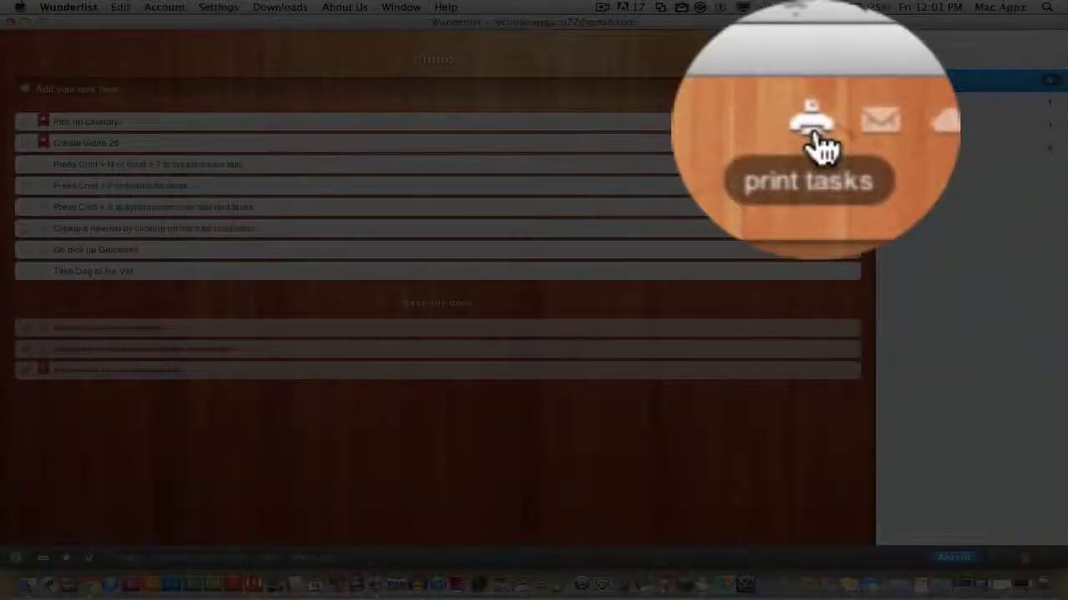
{"action": "left_click", "coordinate": [813, 135]}
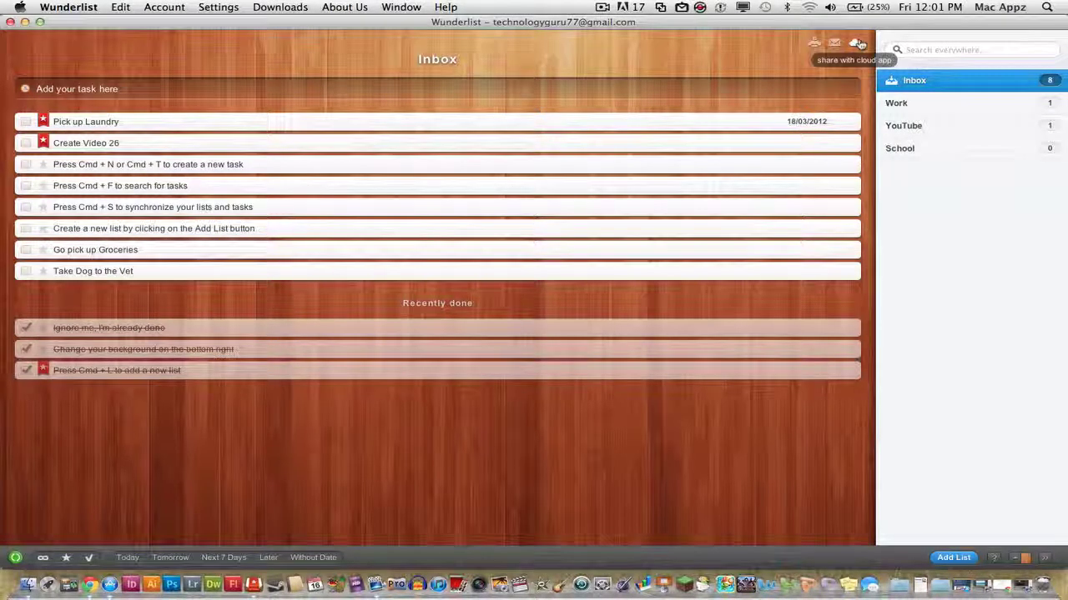
{"action": "left_click", "coordinate": [859, 44]}
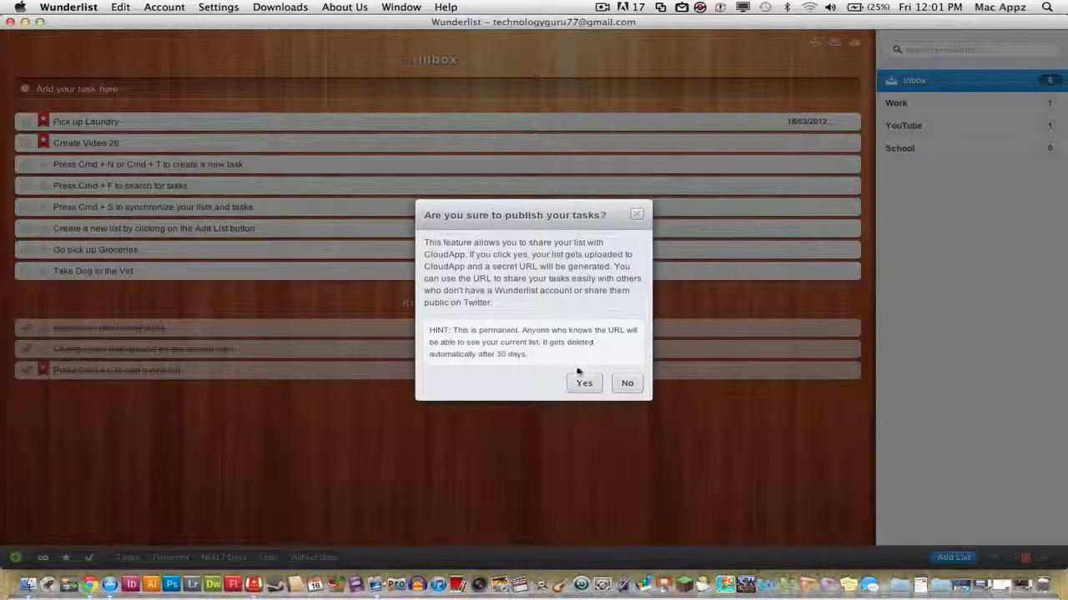
{"action": "left_click", "coordinate": [584, 382]}
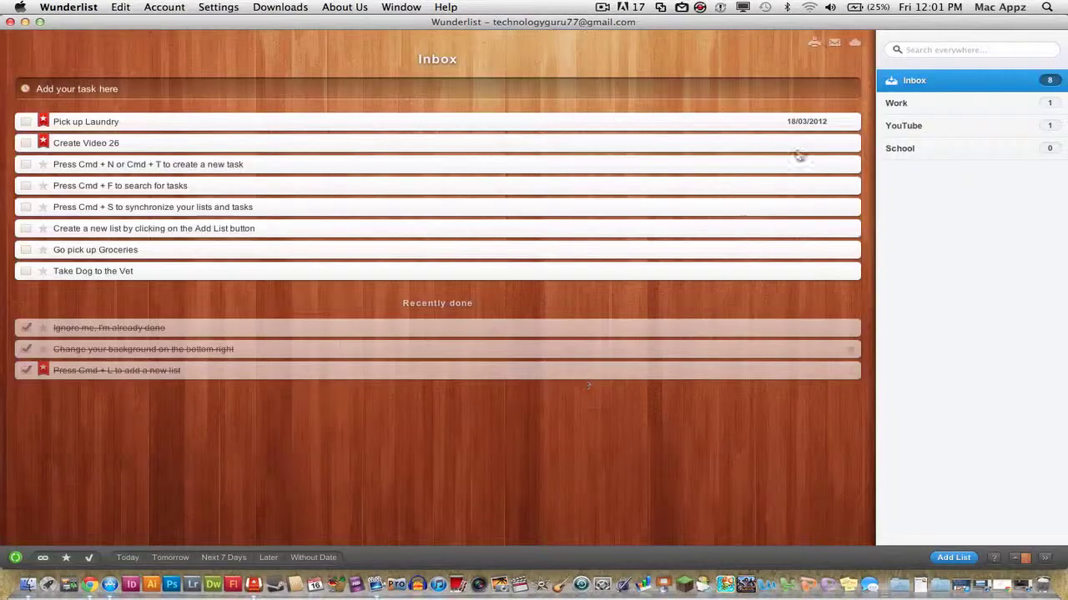
- View the published Inbox page in Chrome through its shared link, and return to Wunderlist
{"action": "left_click", "coordinate": [854, 50]}
{"action": "left_click", "coordinate": [717, 44]}
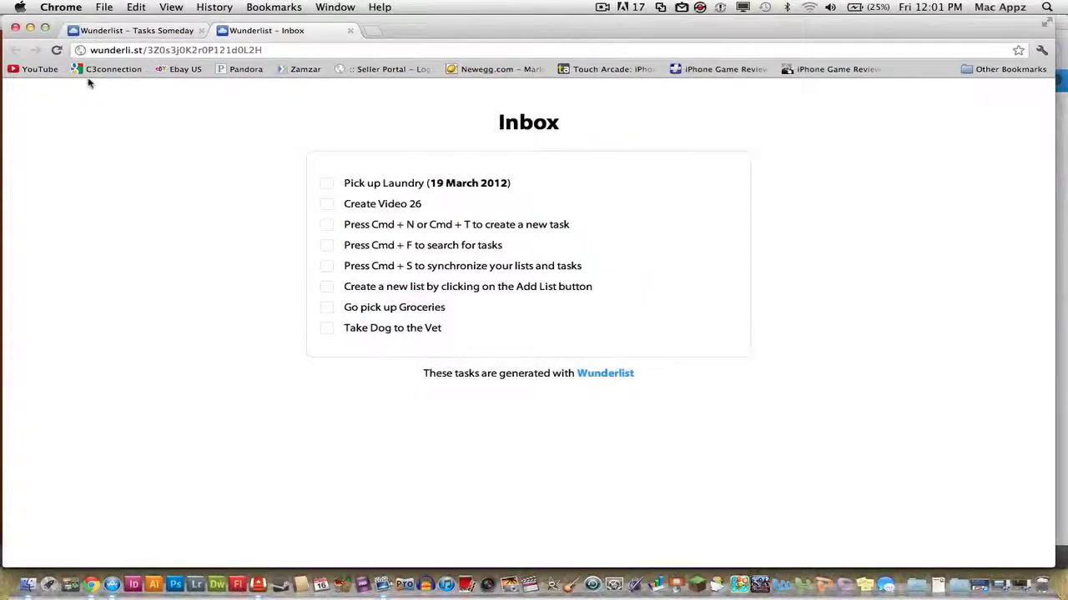
{"action": "left_click", "coordinate": [30, 27]}
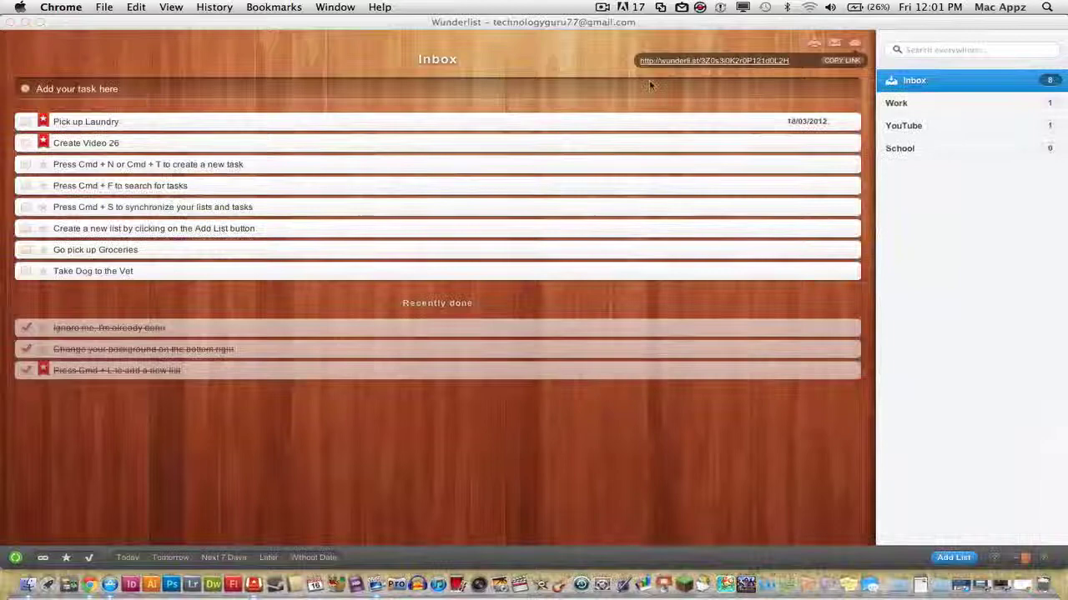
- Review the tasks filtered by today, tomorrow, all, starred and done, ending on the view of all tasks
{"action": "left_click", "coordinate": [127, 557]}
{"action": "left_click", "coordinate": [165, 559]}
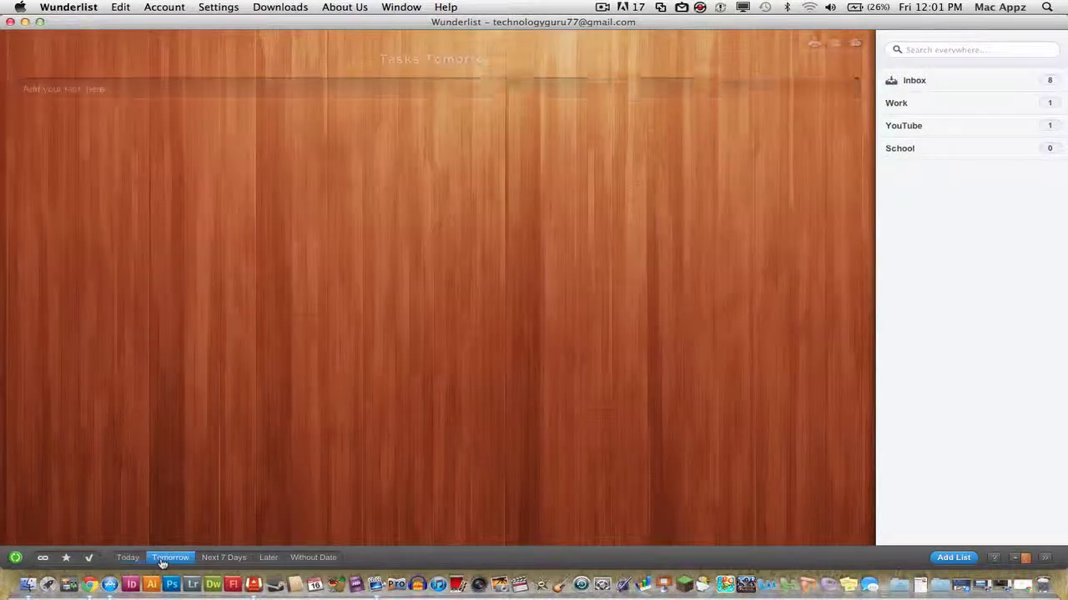
{"action": "left_click", "coordinate": [44, 559]}
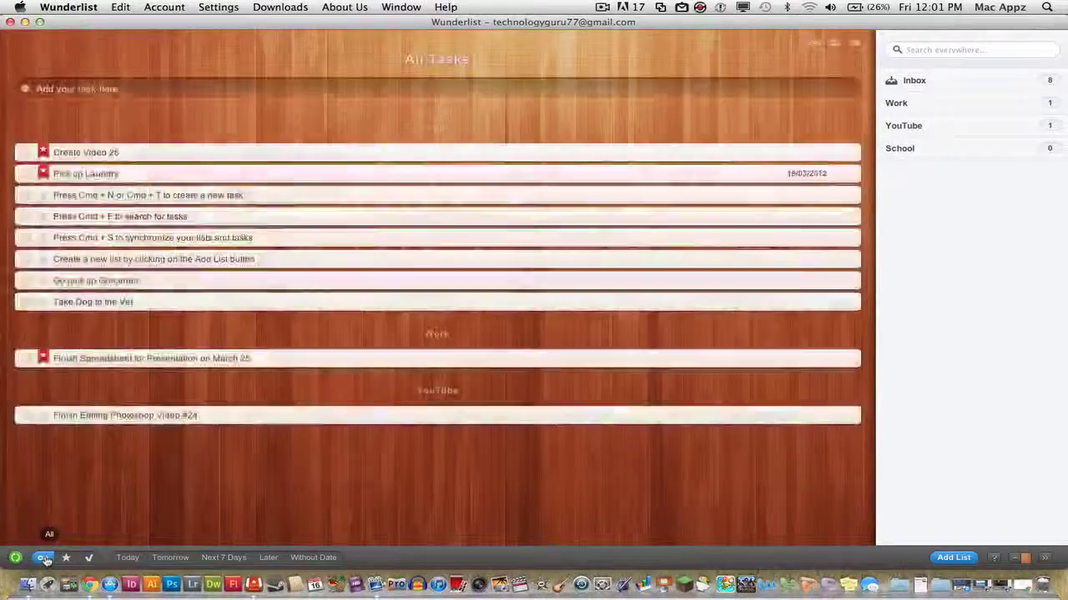
{"action": "left_click", "coordinate": [67, 558]}
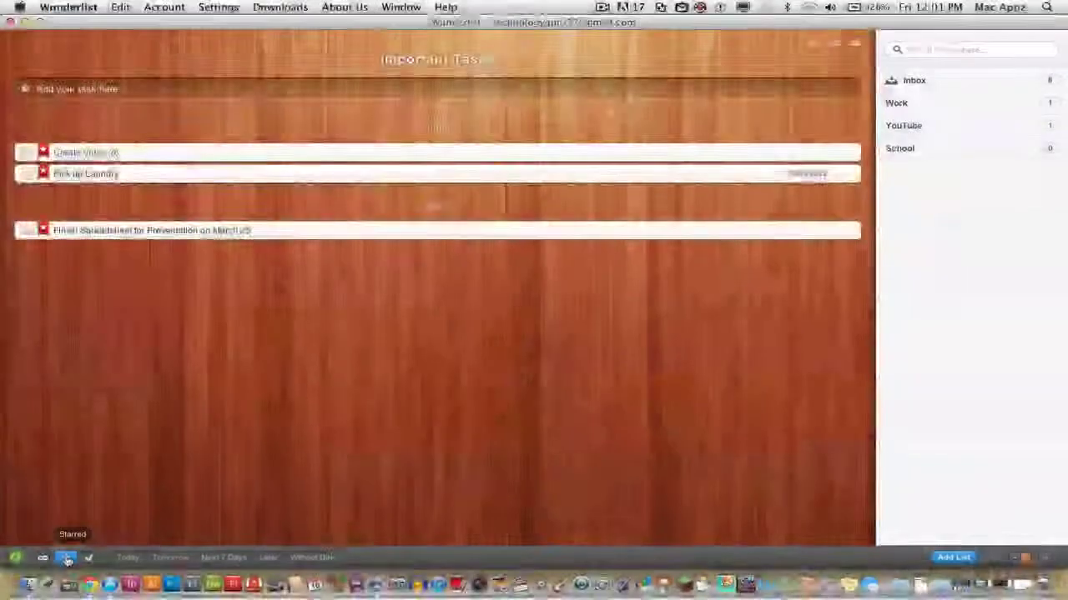
{"action": "left_click", "coordinate": [88, 558]}
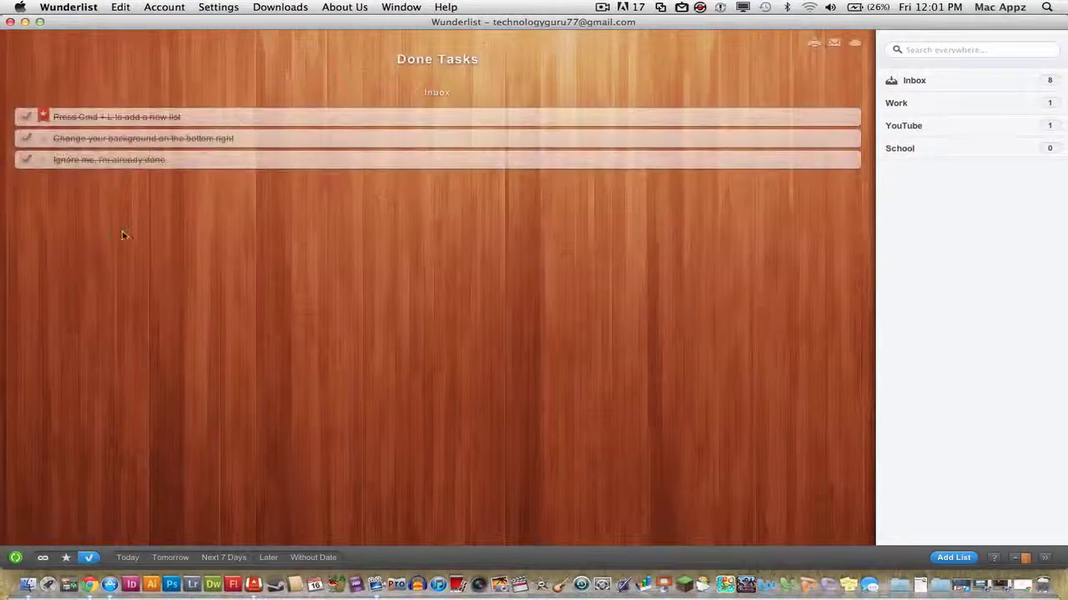
{"action": "left_click", "coordinate": [43, 557]}
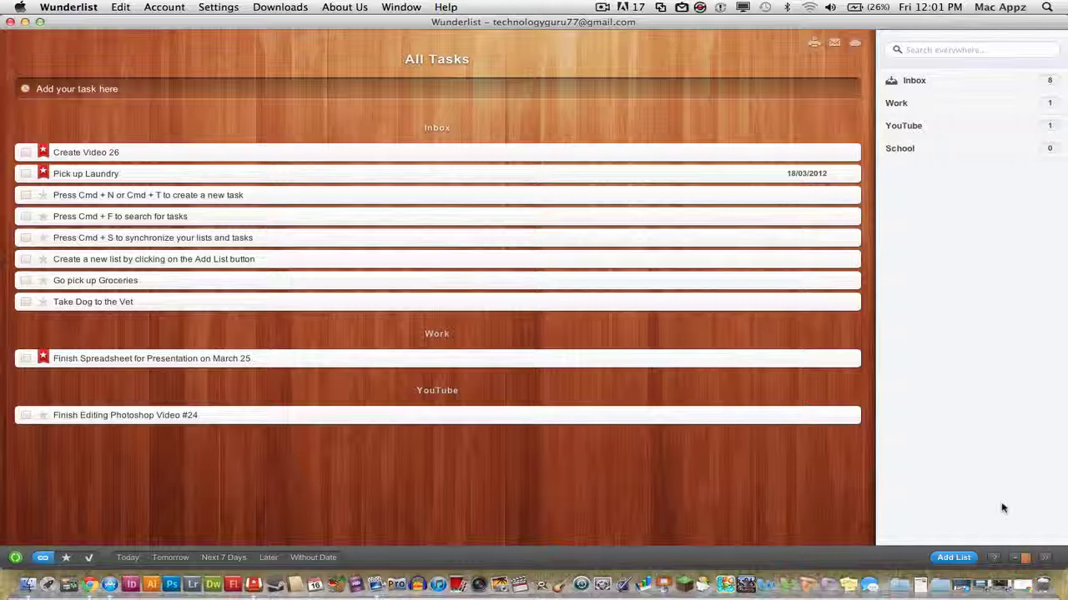
- Try the green leaf background, and replace it with the last plain grey one in the background choices
{"action": "left_click", "coordinate": [1019, 557]}
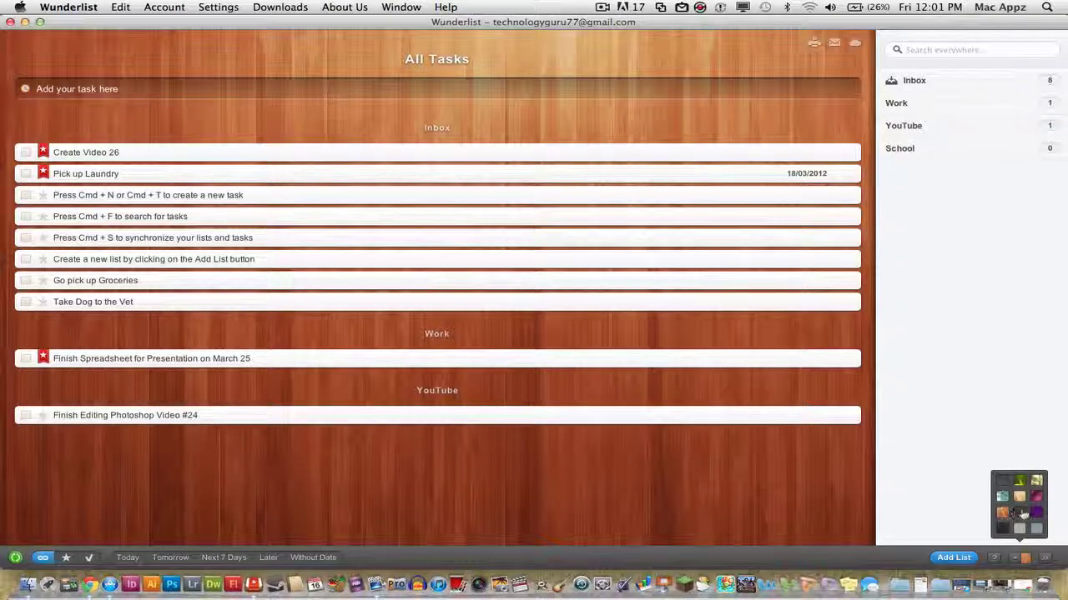
{"action": "left_click", "coordinate": [1020, 483]}
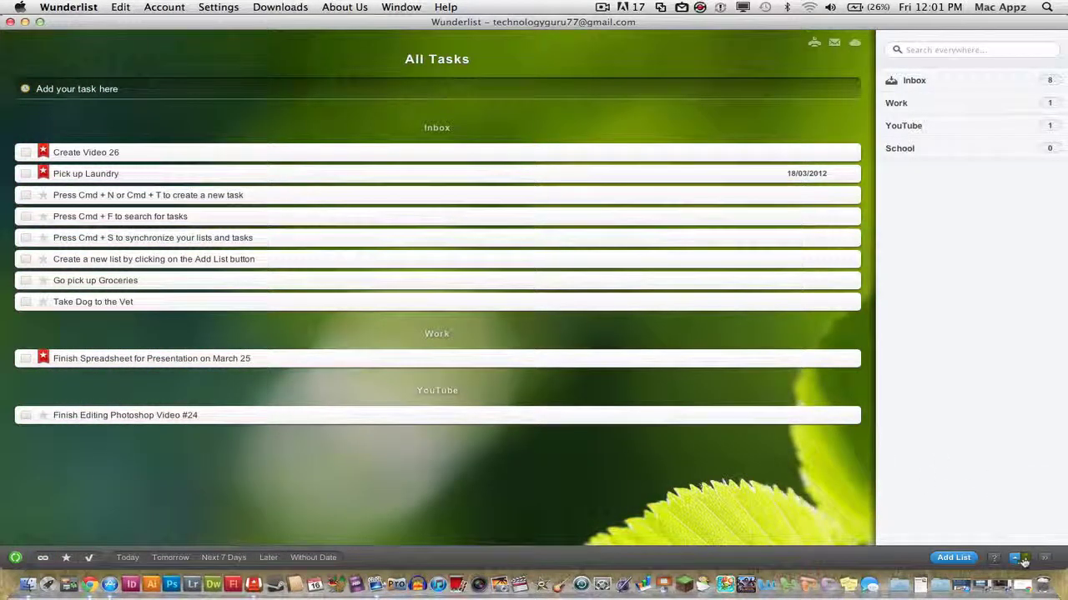
{"action": "left_click", "coordinate": [1025, 561]}
{"action": "left_click", "coordinate": [1038, 530]}
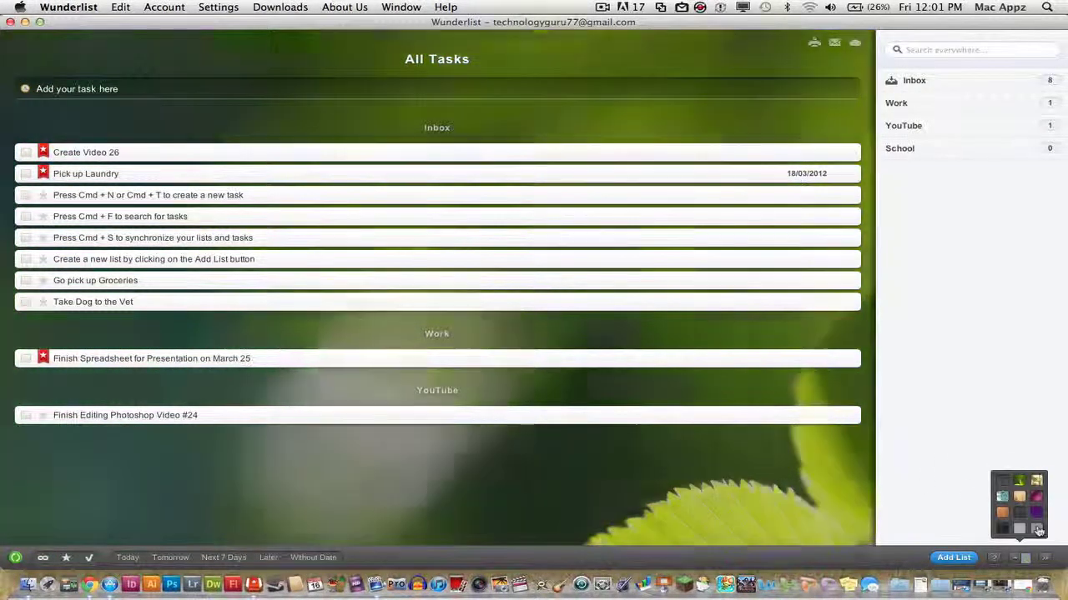